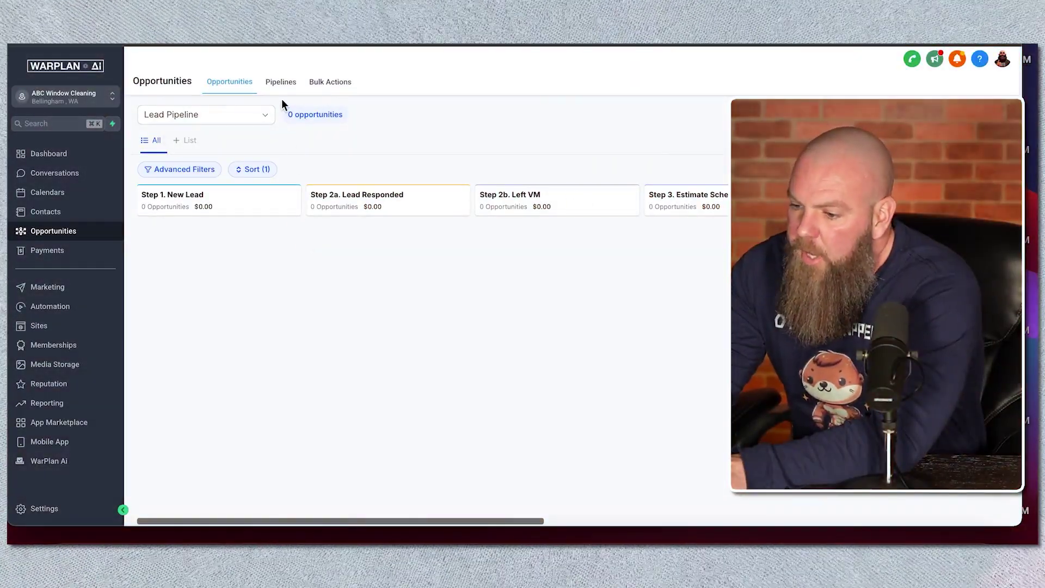
# Start a new opportunities pipeline and name it "New Sales Product Offer"
pyautogui.click(278, 87)
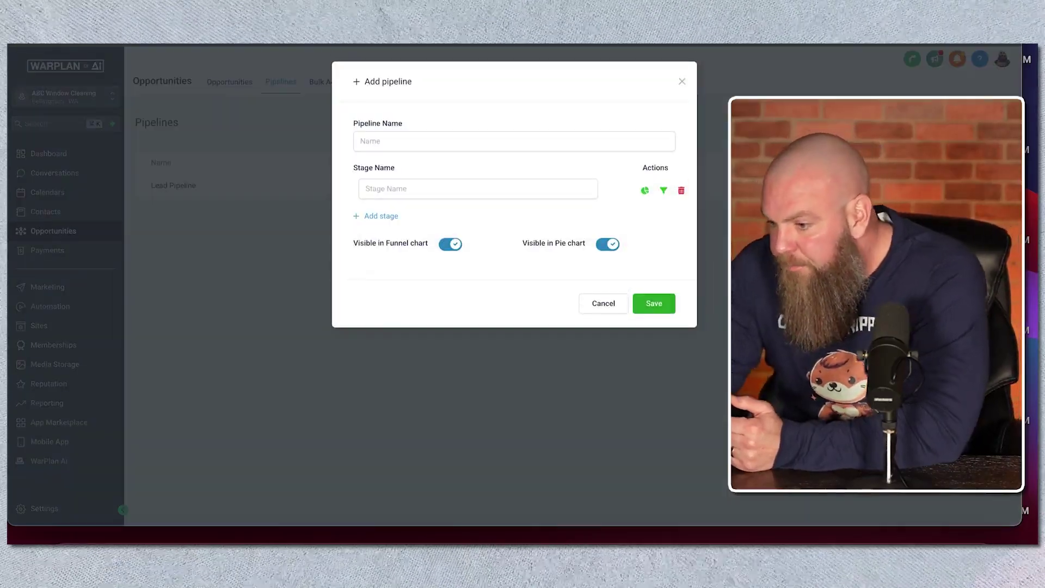
pyautogui.click(468, 139)
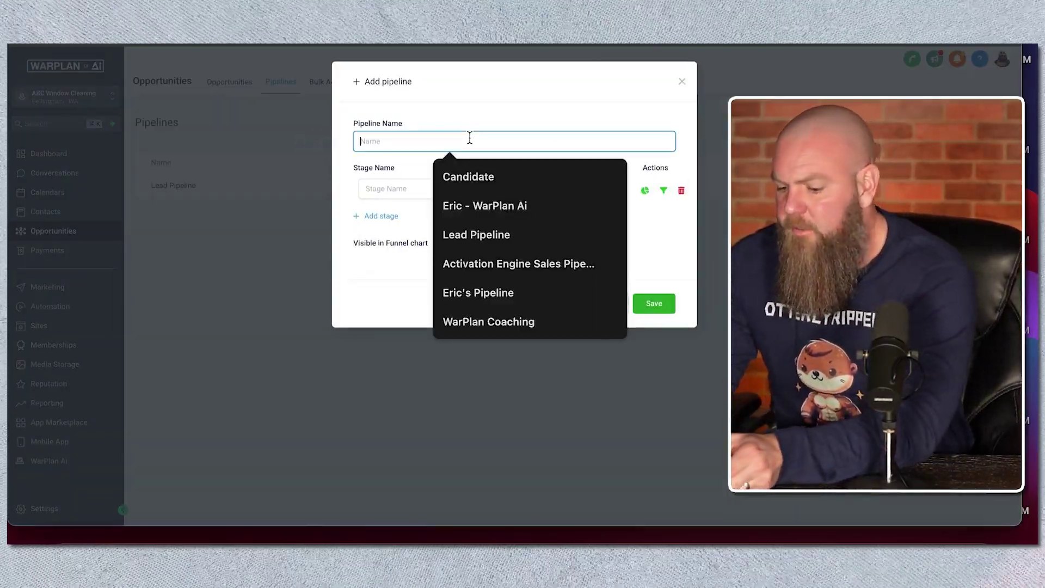
pyautogui.write('New Sales ')
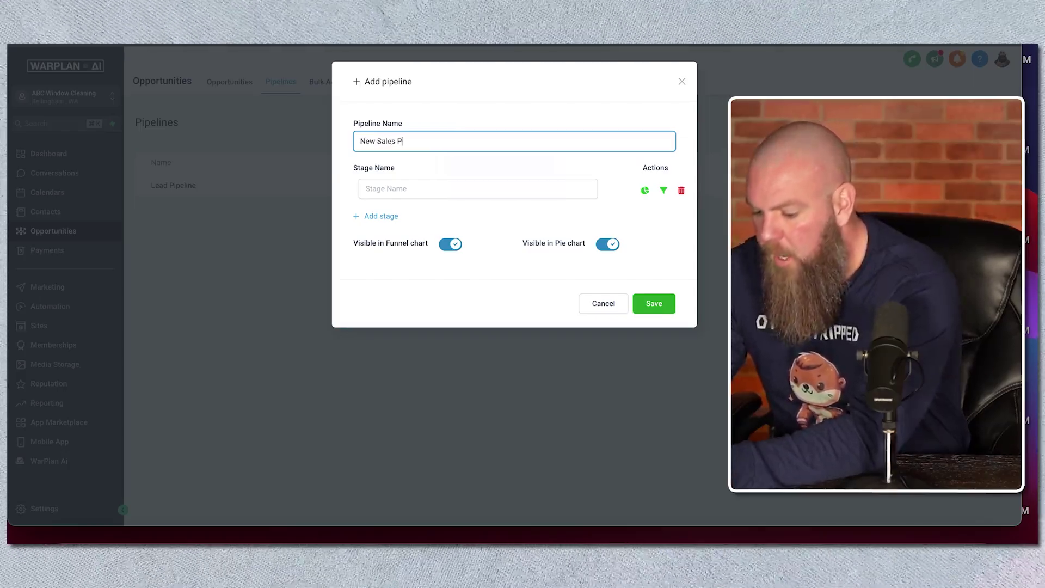
pyautogui.write('Product Offer')
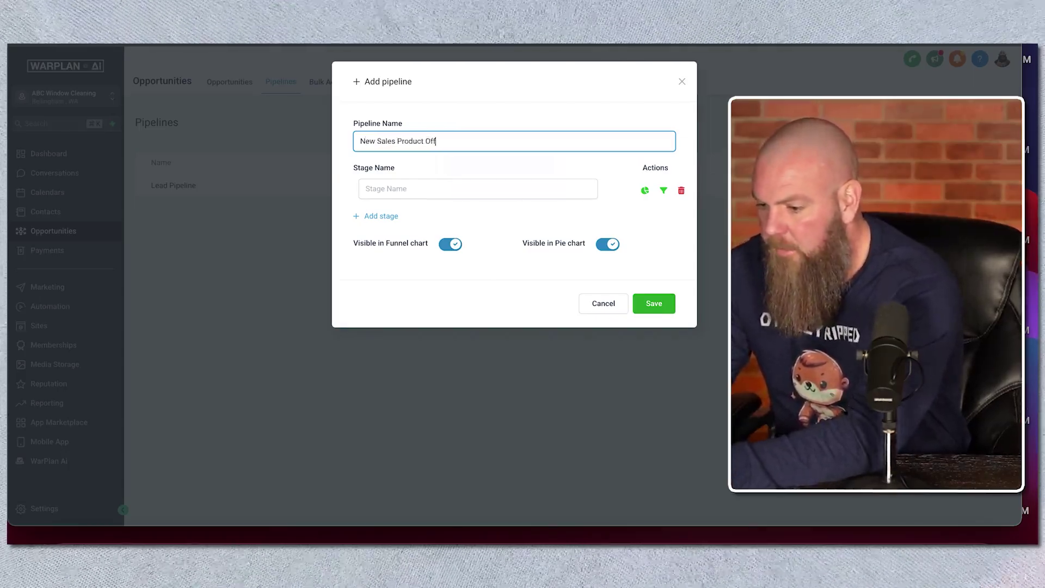
# Enter the pipeline's first three stages: "New Opt-In", "Lead Booked Appointment" and "Appointment No Show"
pyautogui.click(458, 194)
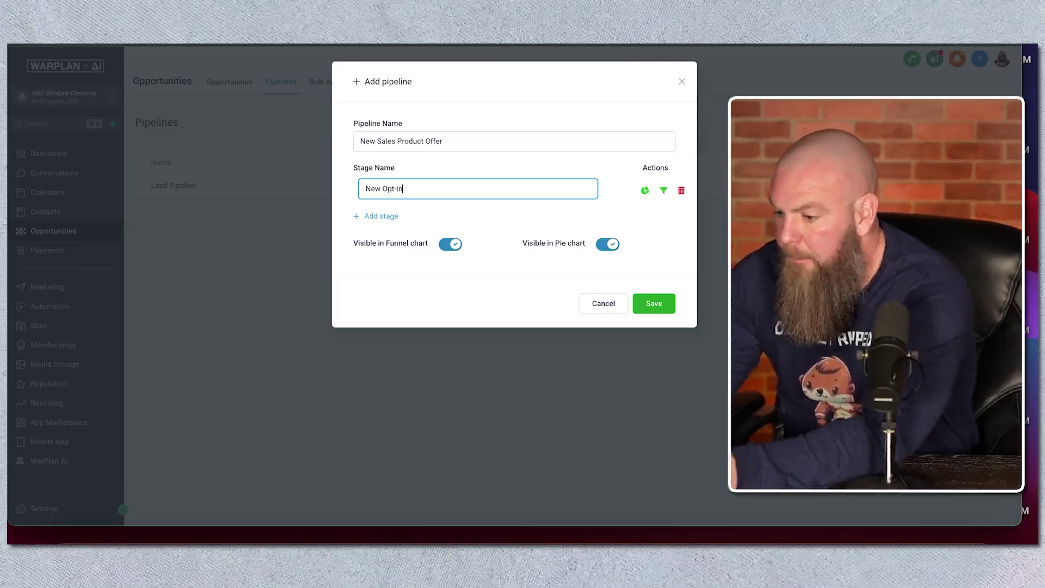
pyautogui.write('New Opt-In')
pyautogui.click(380, 216)
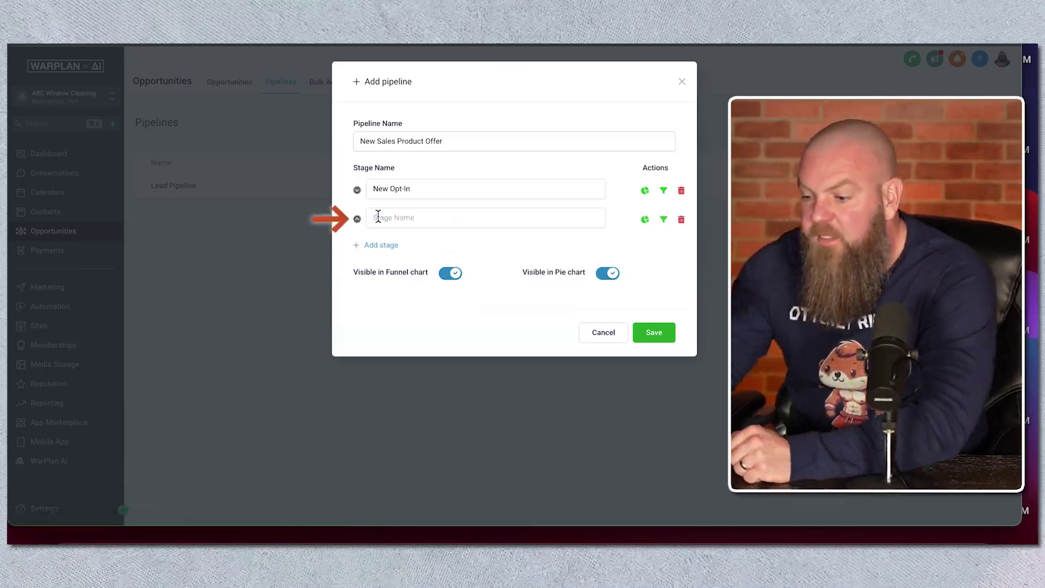
pyautogui.click(378, 217)
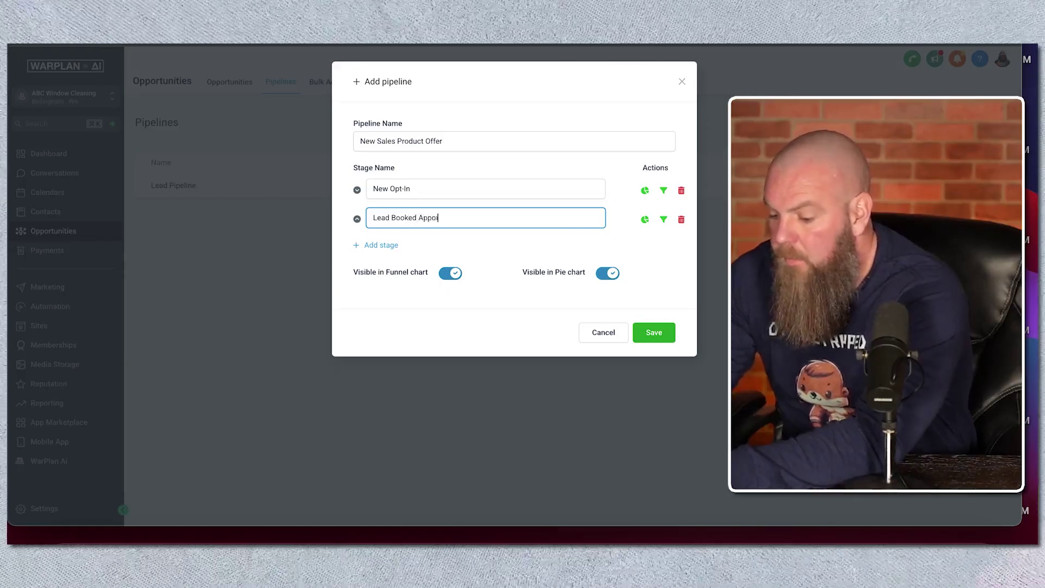
pyautogui.click(358, 249)
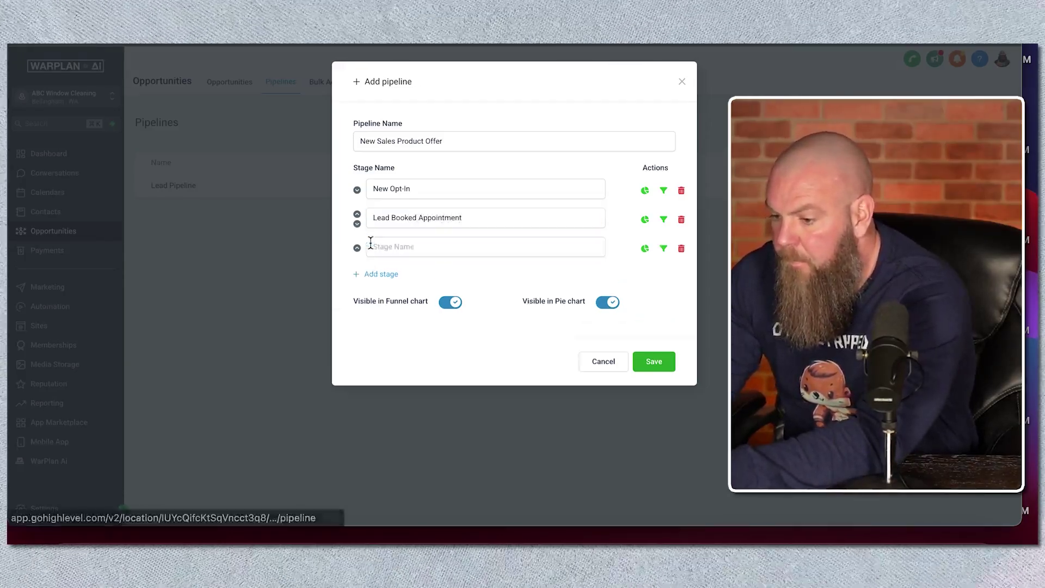
pyautogui.click(383, 246)
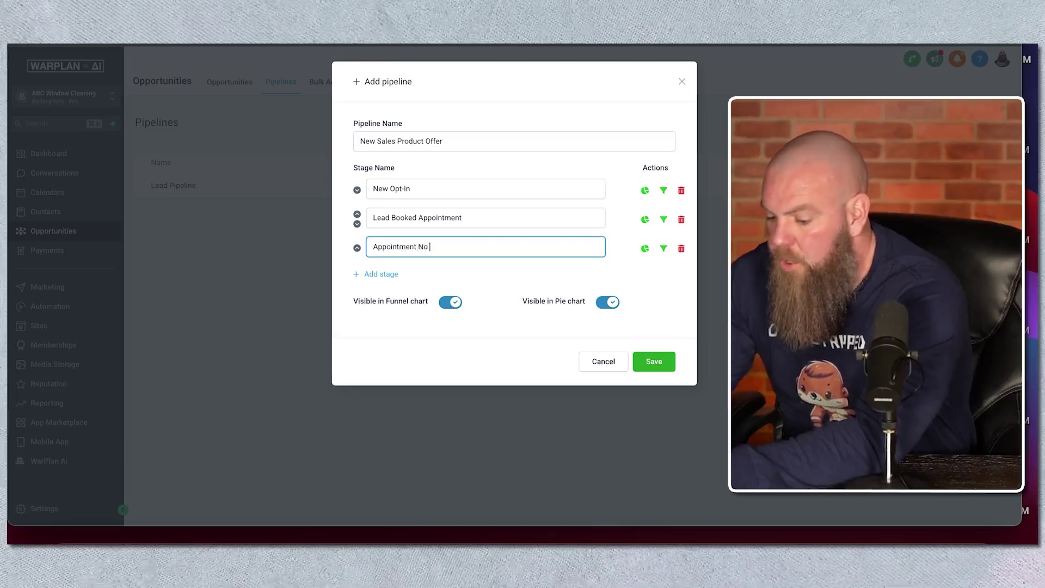
# Add two more stages after Appointment No Show, named "Offer Made" and "Long Term Follow up"
pyautogui.click(381, 274)
pyautogui.click(385, 275)
pyautogui.write('Offer Made')
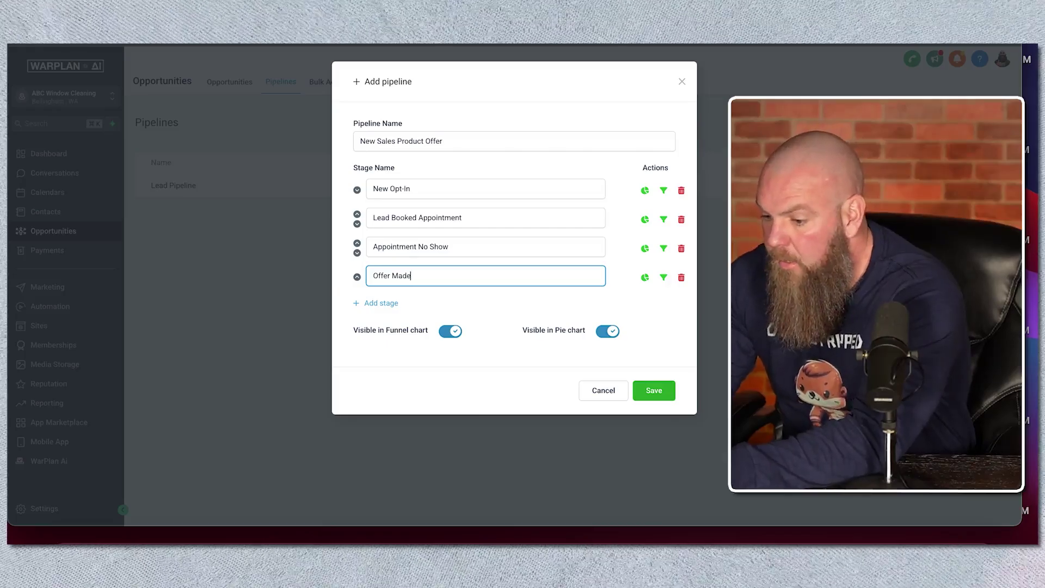
pyautogui.click(381, 303)
pyautogui.click(382, 303)
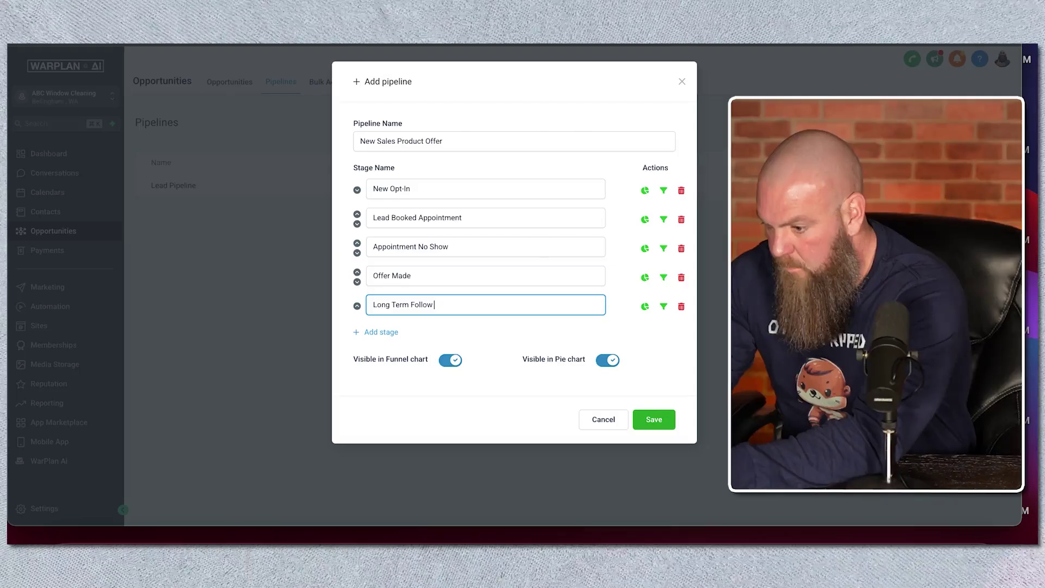
pyautogui.click(491, 321)
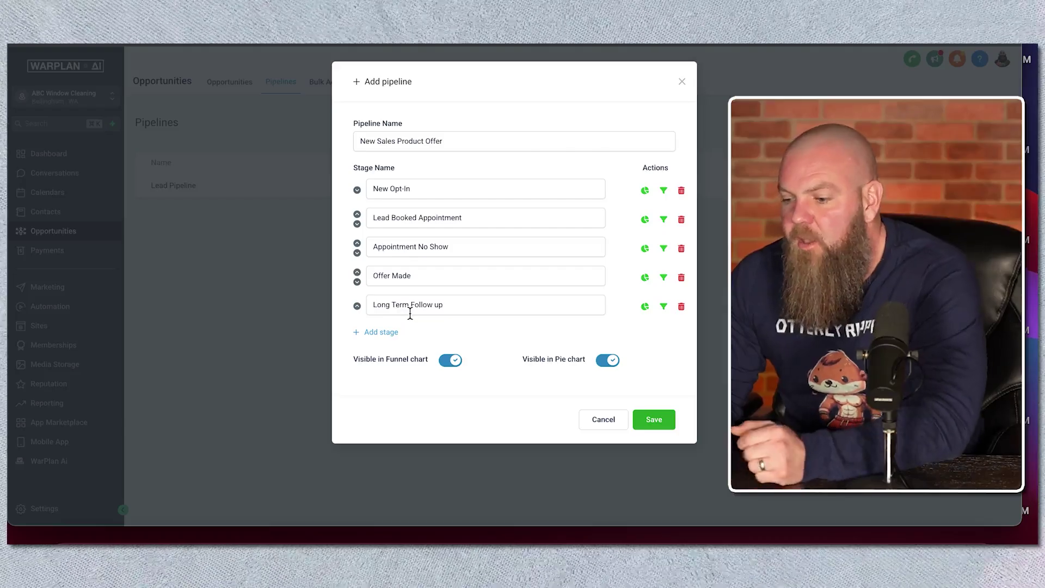
# Add a stage named "Application Complete" and move it up to directly below New Opt-In
pyautogui.click(380, 332)
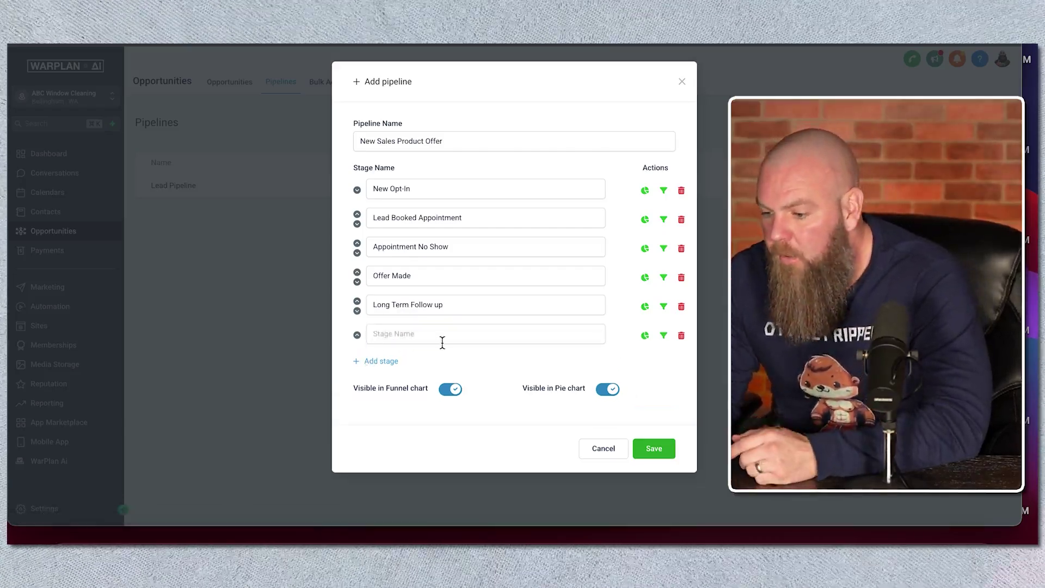
pyautogui.click(423, 337)
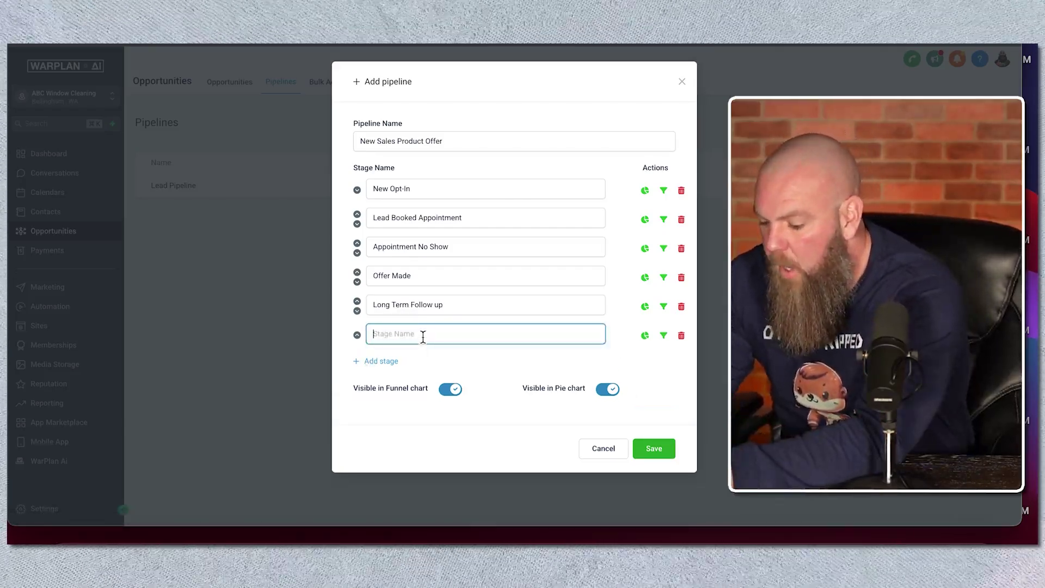
pyautogui.write('Application Complete')
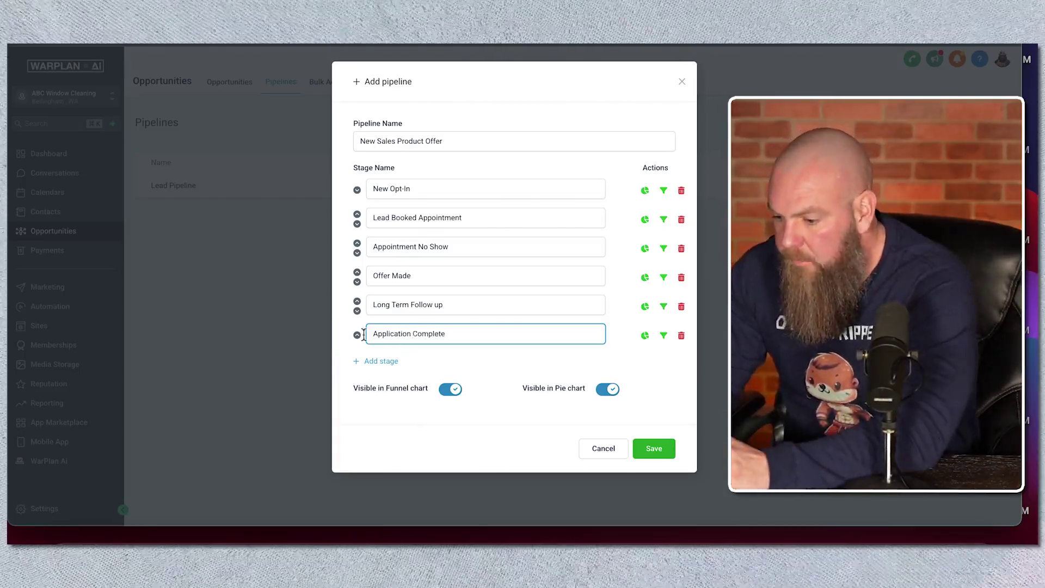
pyautogui.click(357, 334)
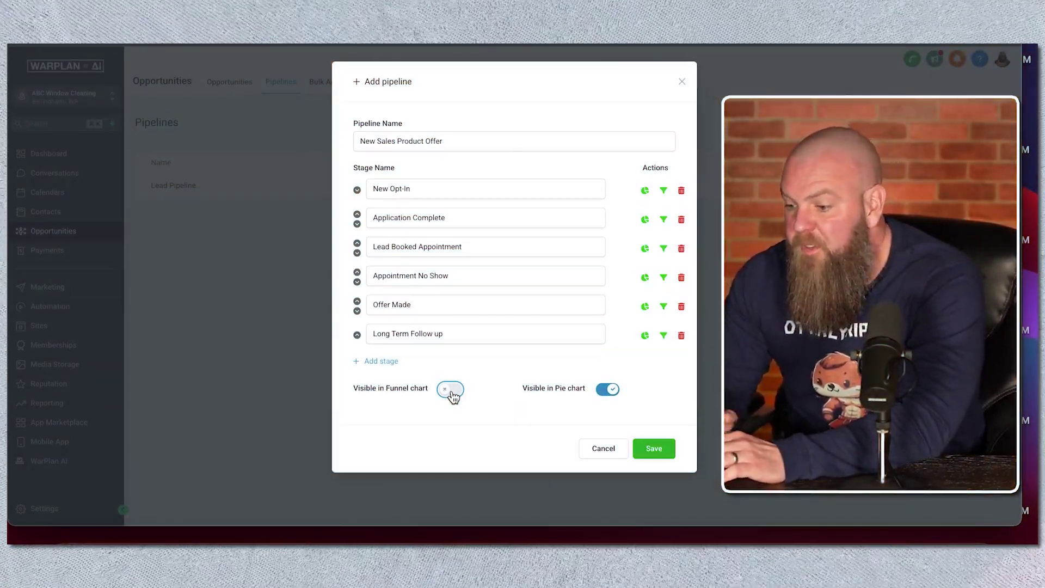
# Hide the Appointment No Show stage from the pie and funnel charts, keeping both charts enabled for the pipeline, and save it
pyautogui.click(607, 390)
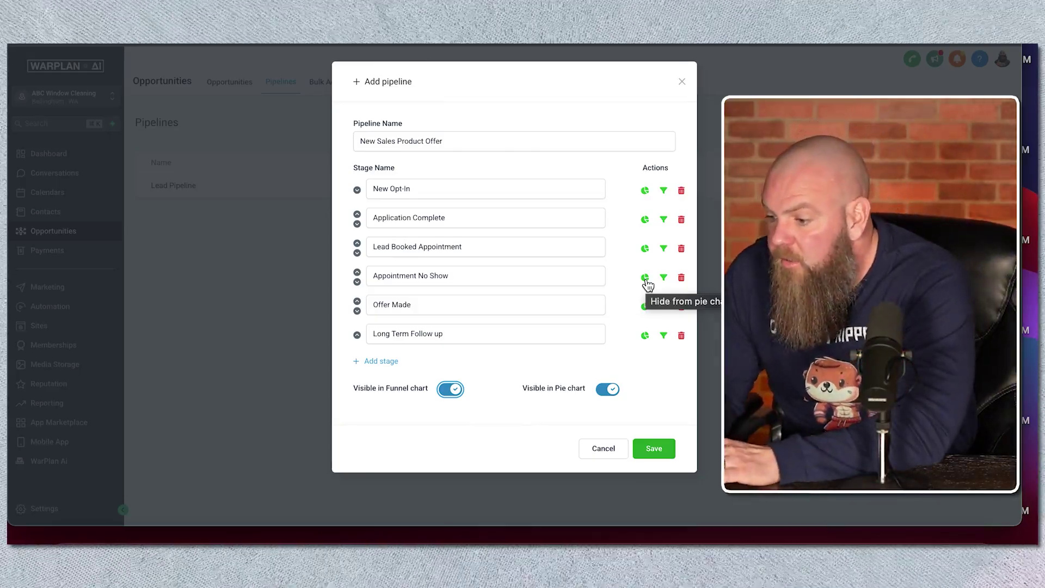
pyautogui.click(645, 278)
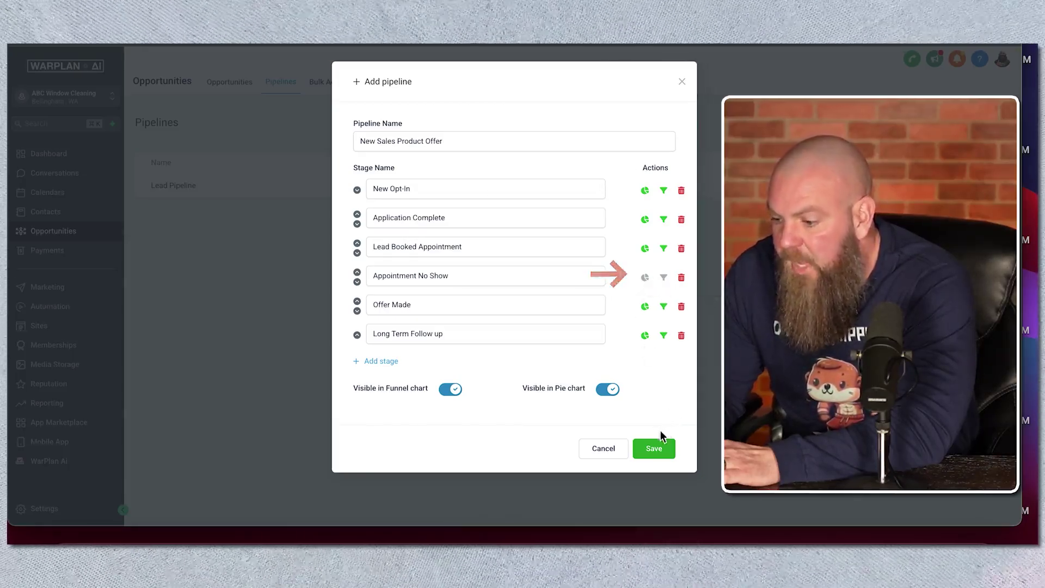
pyautogui.click(647, 457)
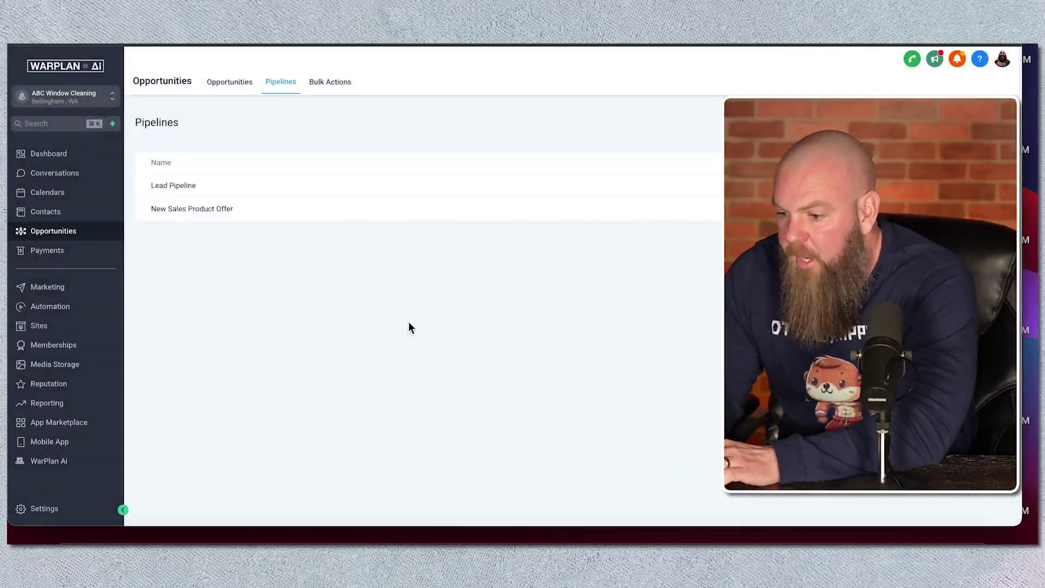
# View the opportunities board of the New Sales Product Offer pipeline, and switch back to Lead Pipeline
pyautogui.click(220, 87)
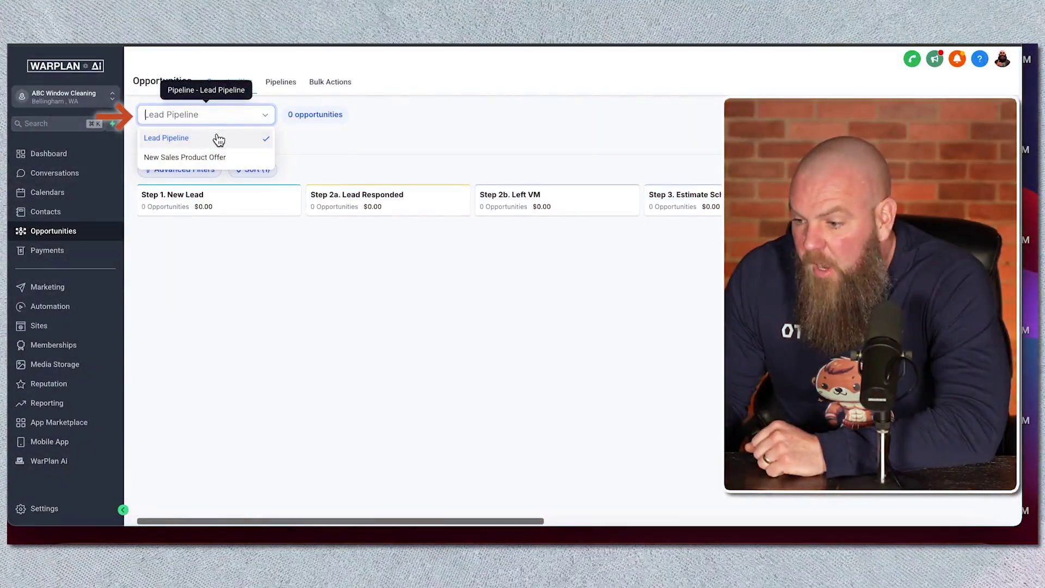
pyautogui.click(217, 157)
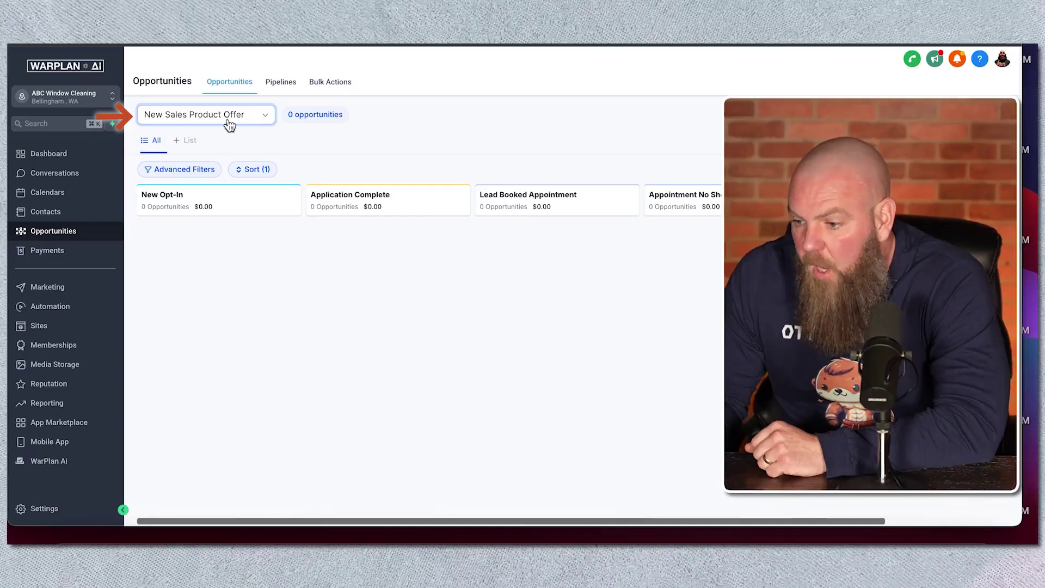
pyautogui.click(217, 139)
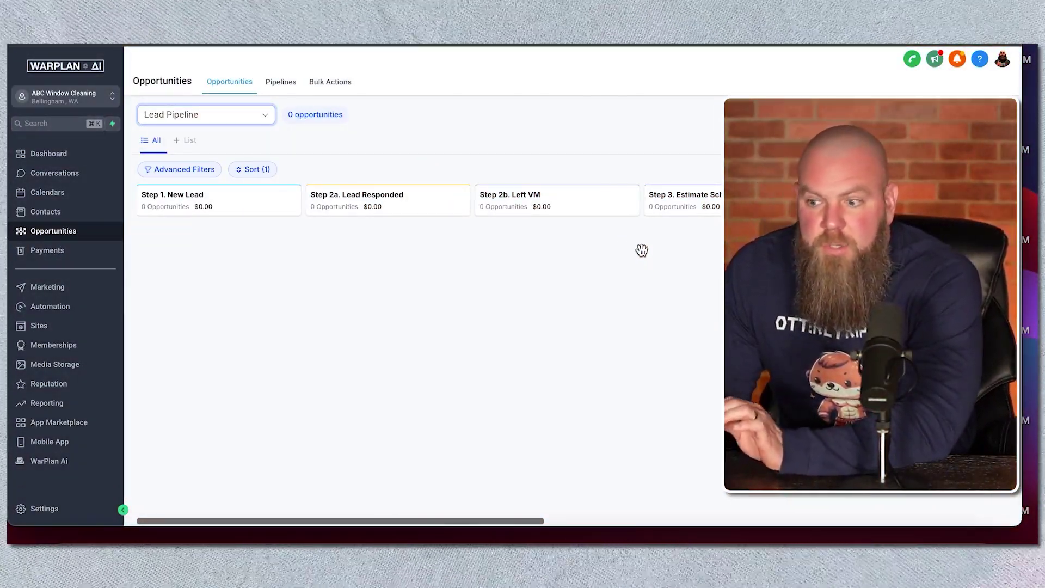
# Put the account's dashboard into edit mode and bring up the categories of widgets available to add
pyautogui.click(59, 155)
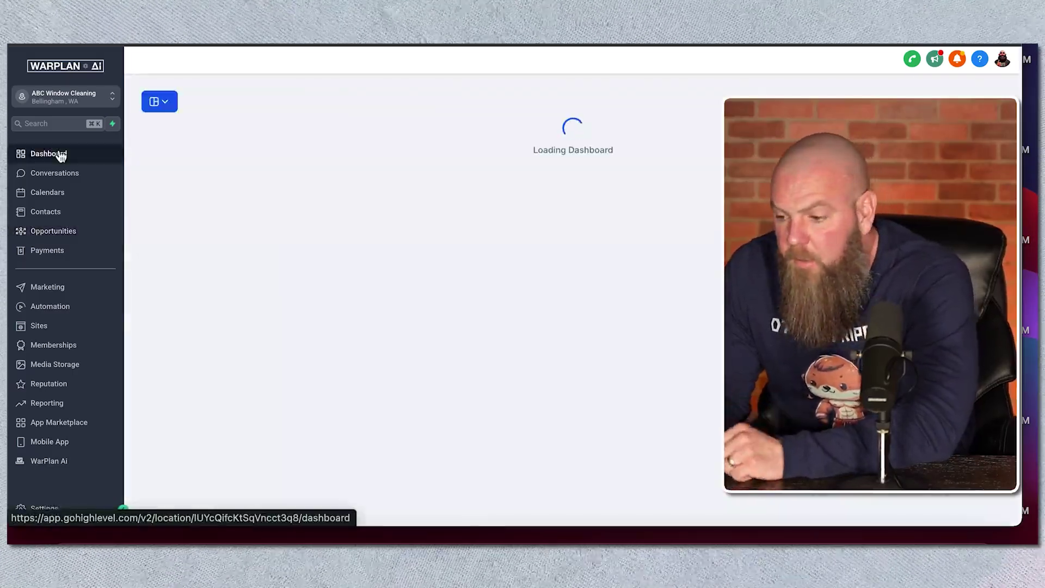
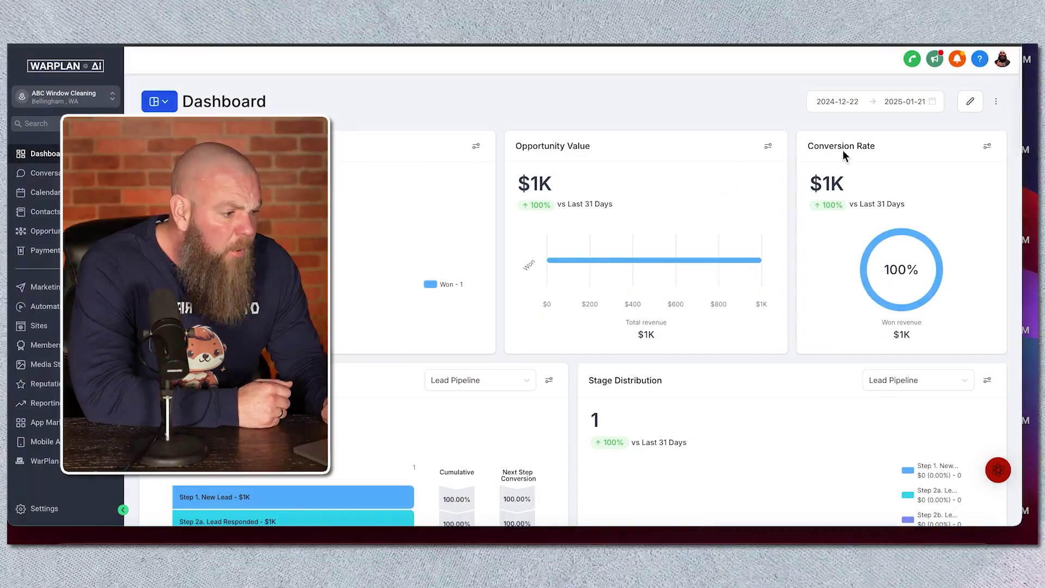
pyautogui.click(970, 104)
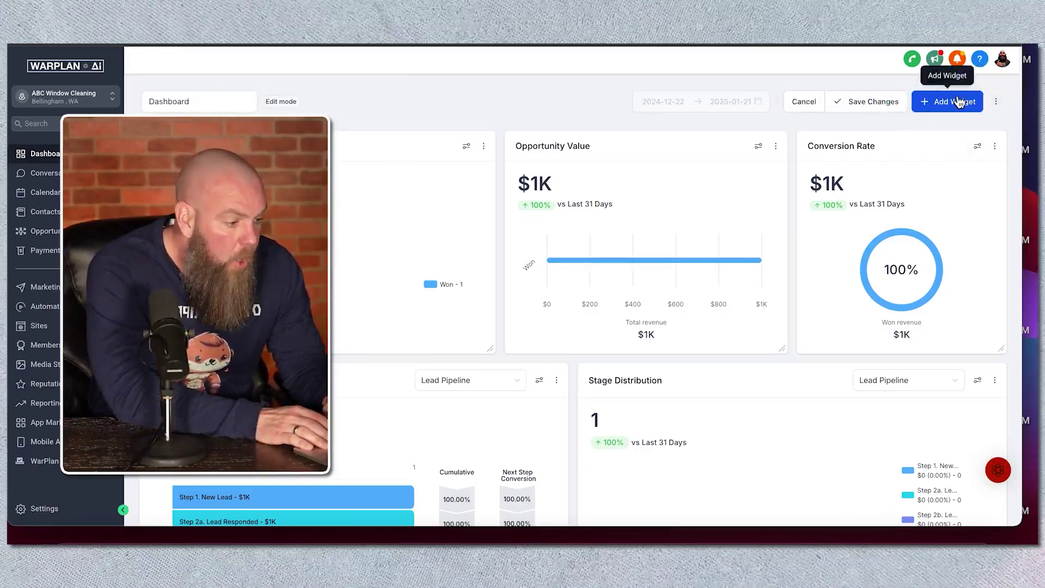
pyautogui.click(941, 102)
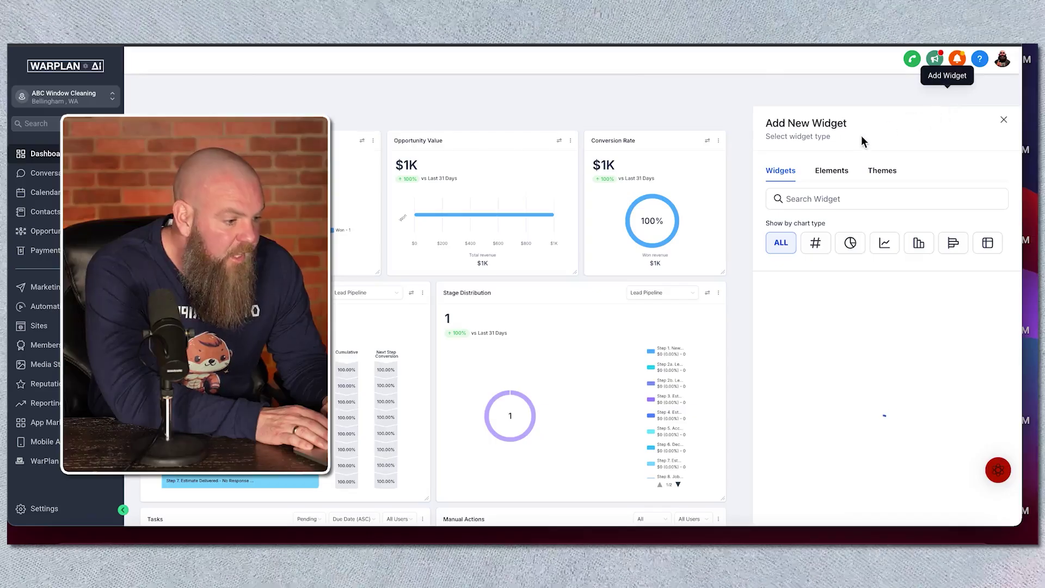
pyautogui.scroll(-1, 849, 279)
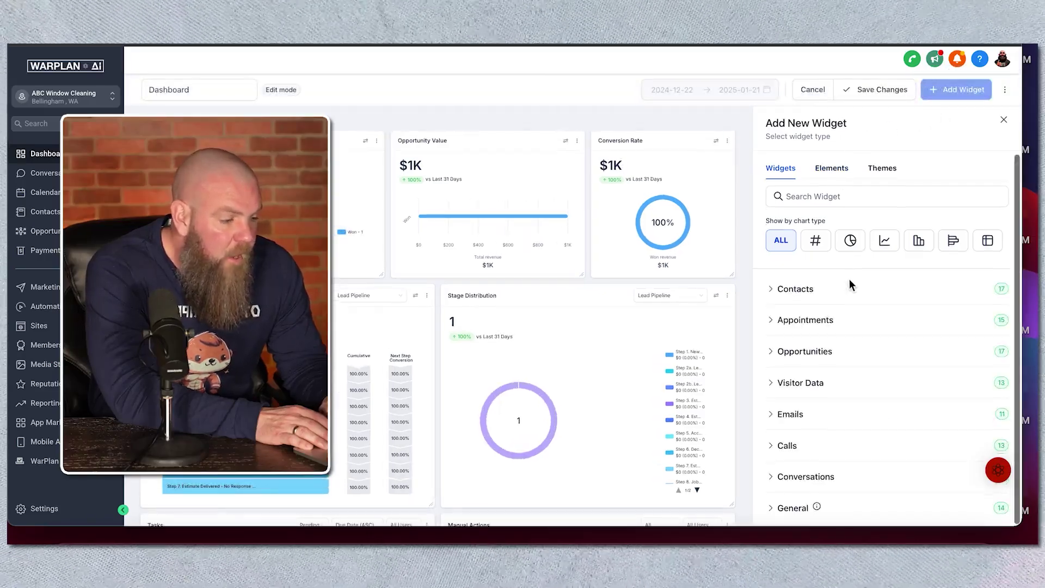